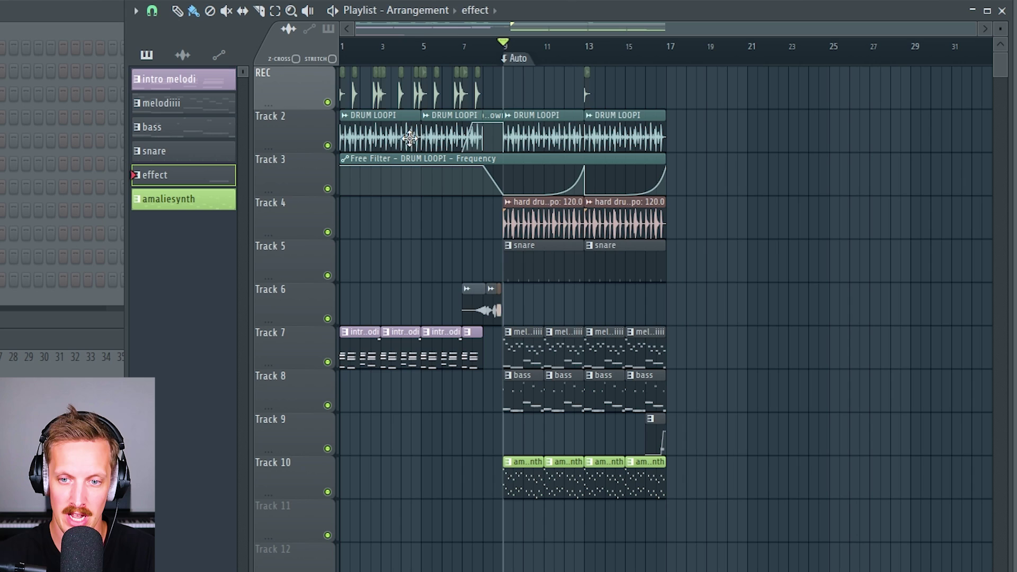
Step: Open the intro melodi pattern and examine the introchords 1 notes in the piano roll
{"action": "scroll", "coordinate": [453, 25], "scroll_direction": "up", "scroll_amount": 5}
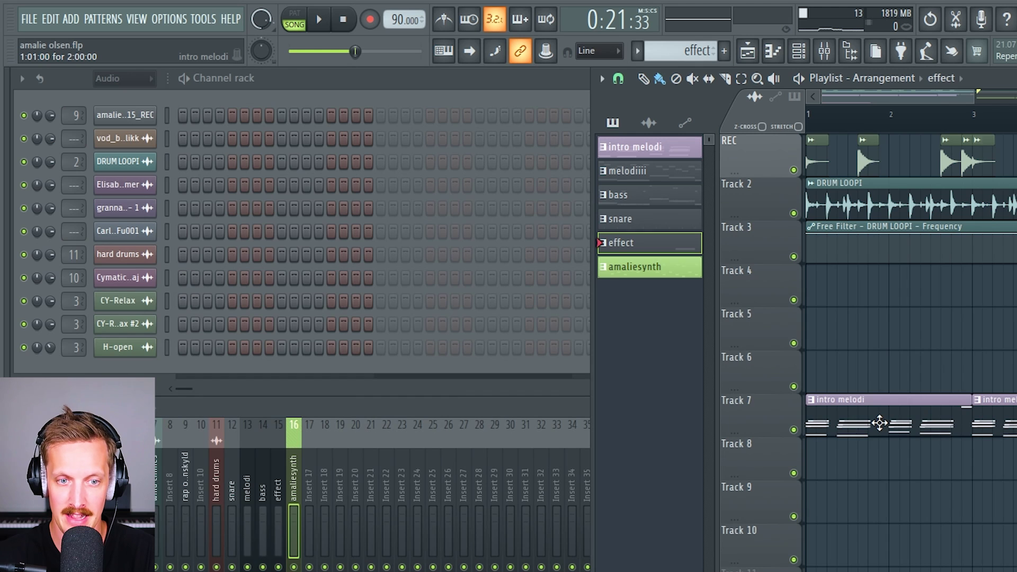
{"action": "left_click", "coordinate": [372, 338]}
{"action": "left_click", "coordinate": [356, 94]}
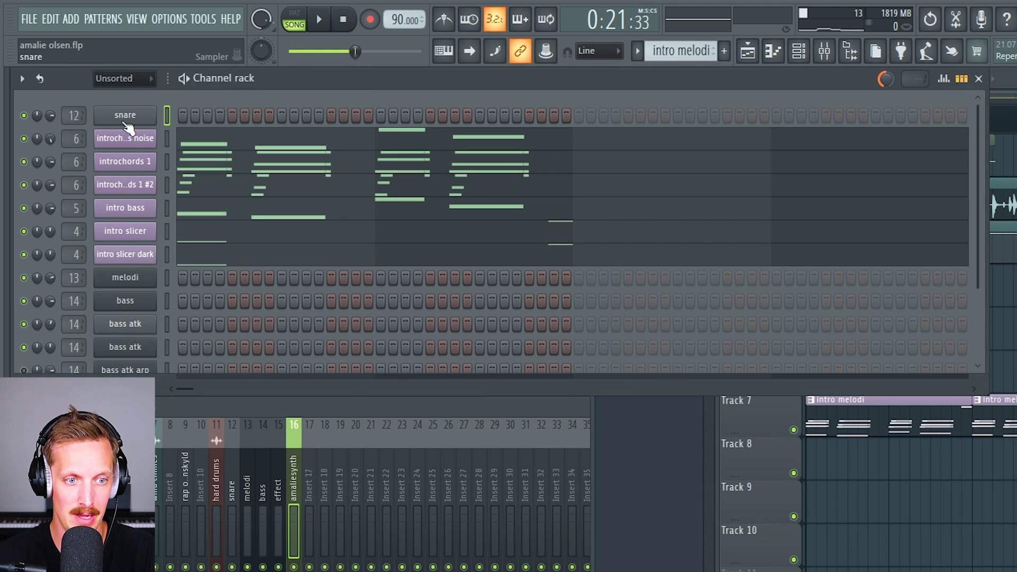
{"action": "left_click", "coordinate": [303, 171]}
{"action": "scroll", "coordinate": [630, 285], "scroll_direction": "up", "scroll_amount": 4}
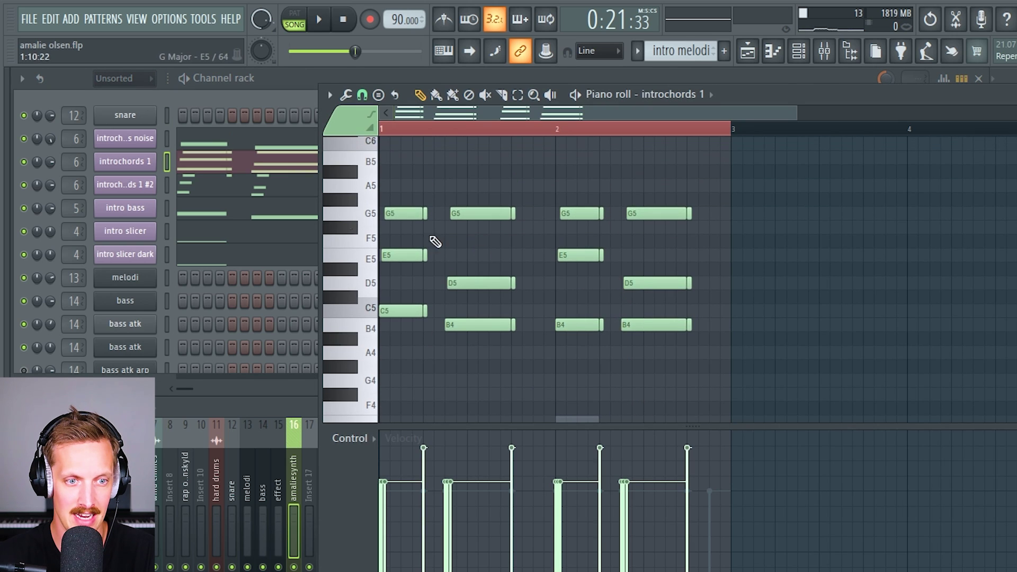
Step: Play the intro melodi pattern with only the introchords noise and introchords 1 channels of the intro group active
{"action": "left_click", "coordinate": [186, 100]}
{"action": "key", "text": "space"}
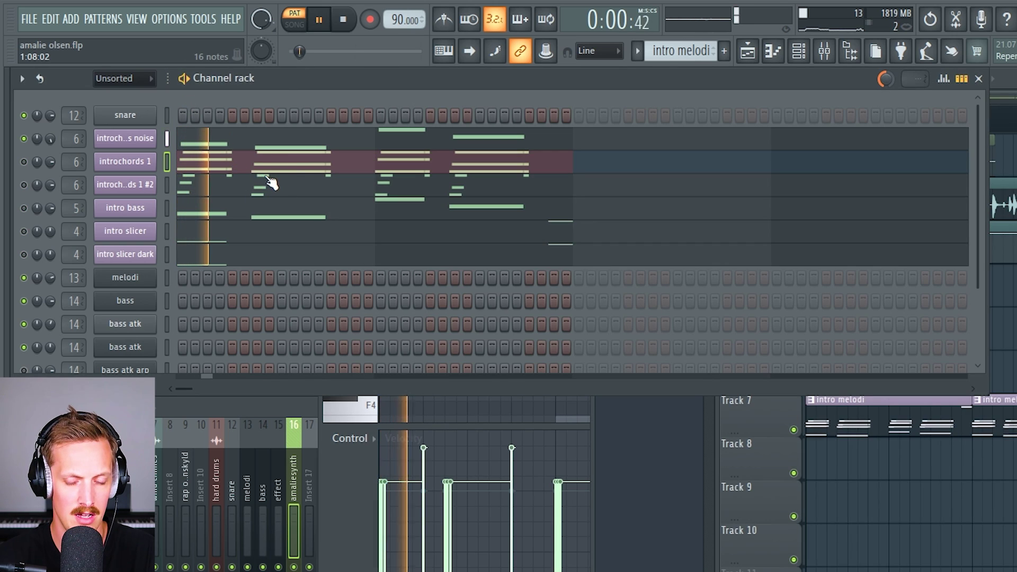
{"action": "key", "text": "space"}
{"action": "key", "text": "space"}
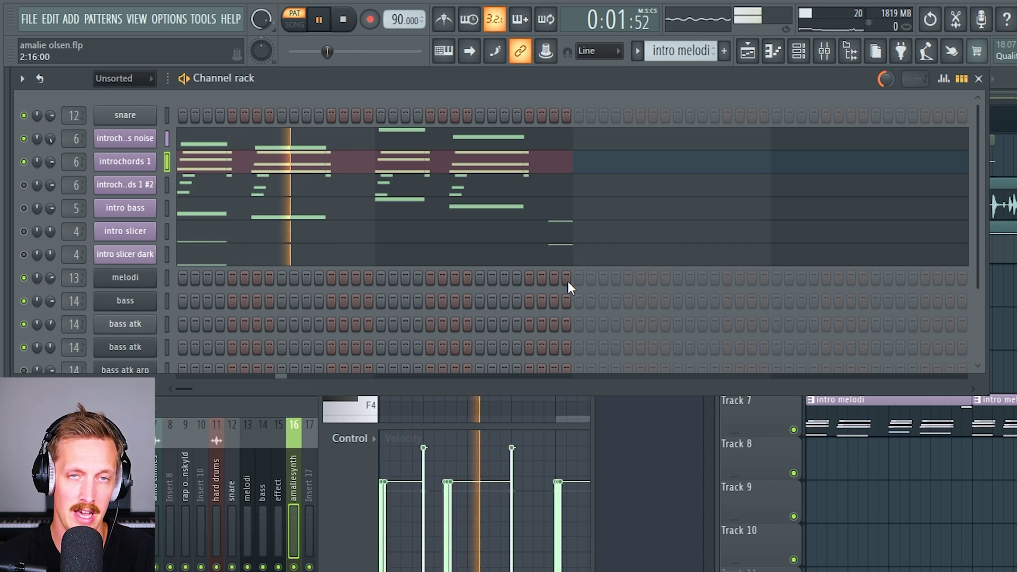
{"action": "key", "text": "space"}
Step: Unmute the introchords 1 #2 and intro bass channels one after the other, playing the pattern after each
{"action": "left_click", "coordinate": [23, 185]}
{"action": "key", "text": "space"}
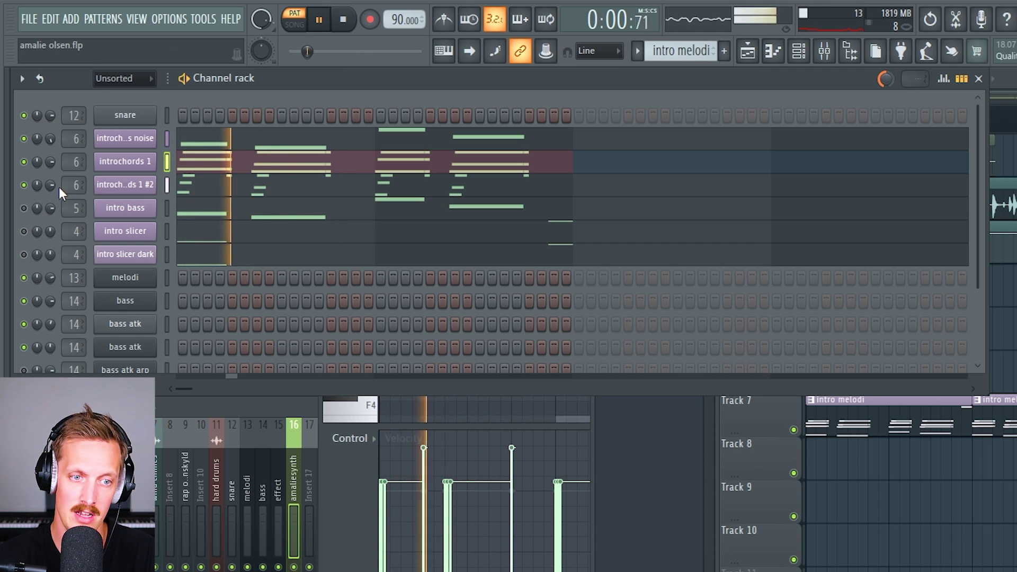
{"action": "key", "text": "space"}
{"action": "left_click", "coordinate": [24, 208]}
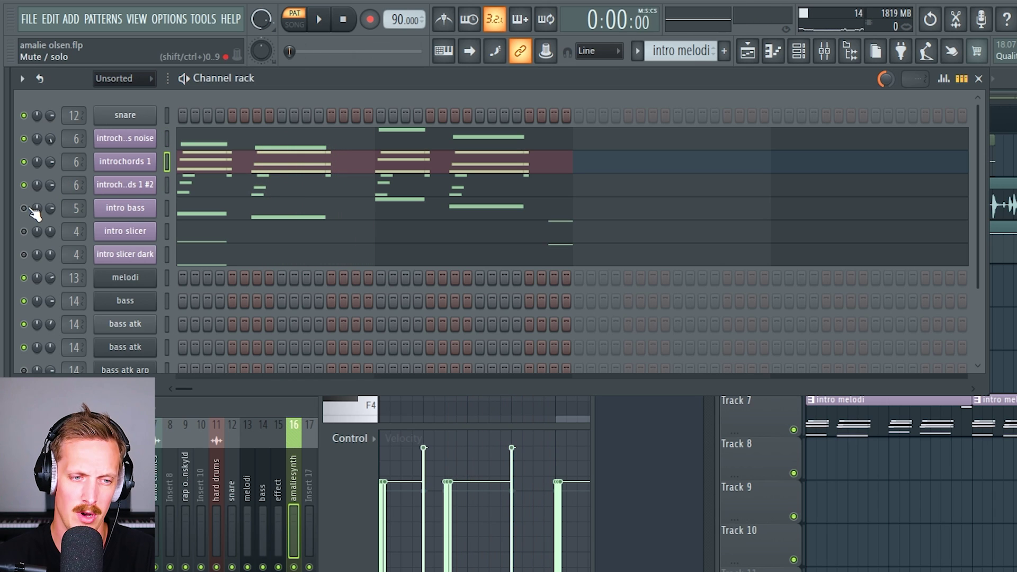
{"action": "key", "text": "space"}
Step: Open the intro slicer channel in Slicex, audition a slice of its loaded sample, and close the plugin
{"action": "left_click", "coordinate": [106, 225]}
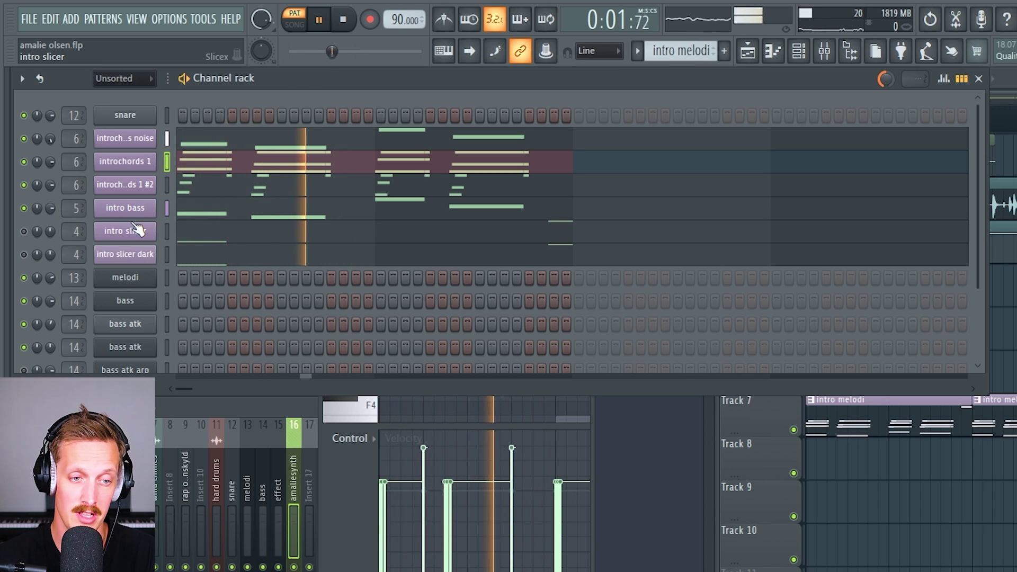
{"action": "key", "text": "space"}
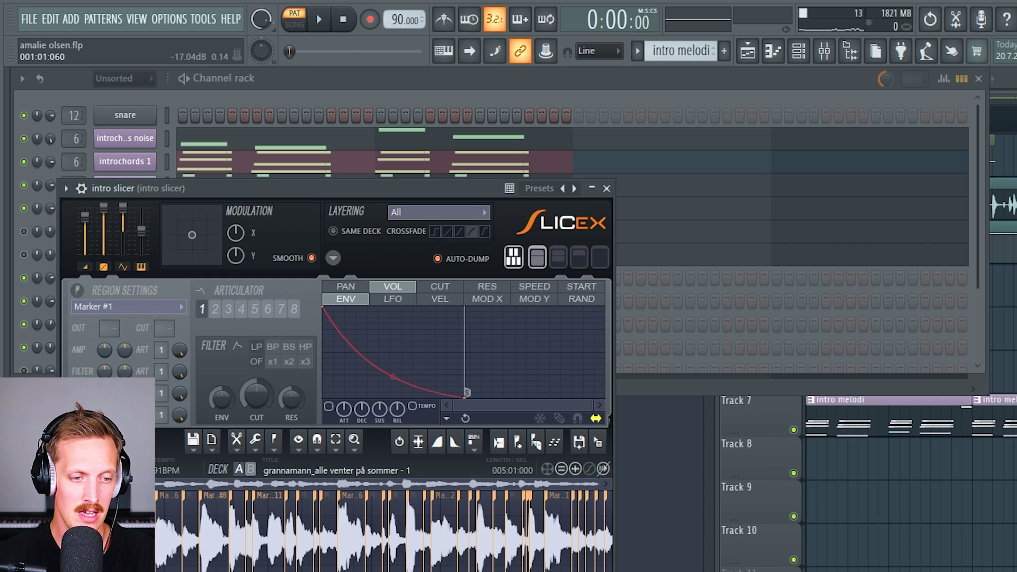
{"action": "left_click", "coordinate": [106, 529]}
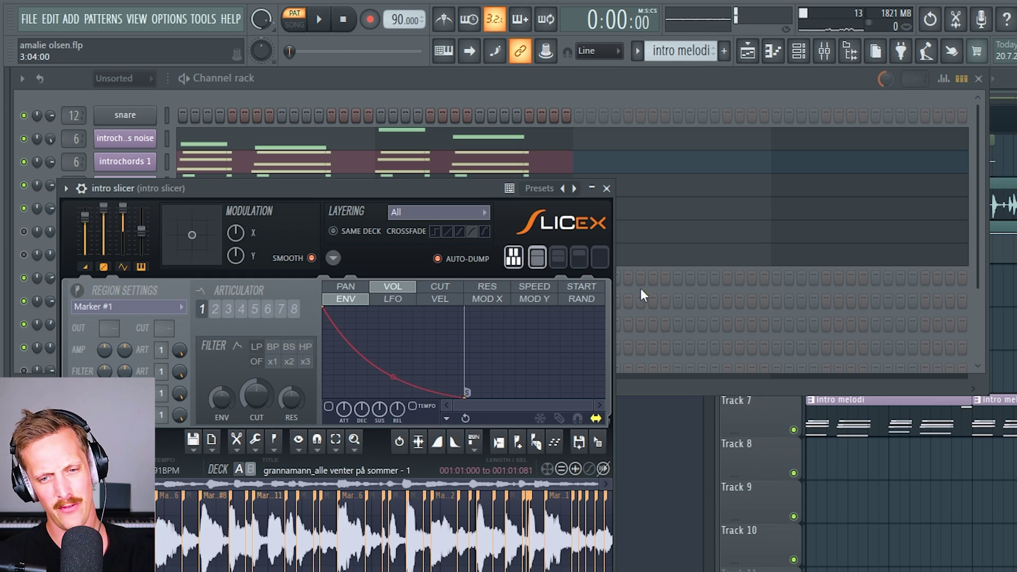
{"action": "left_click", "coordinate": [607, 189]}
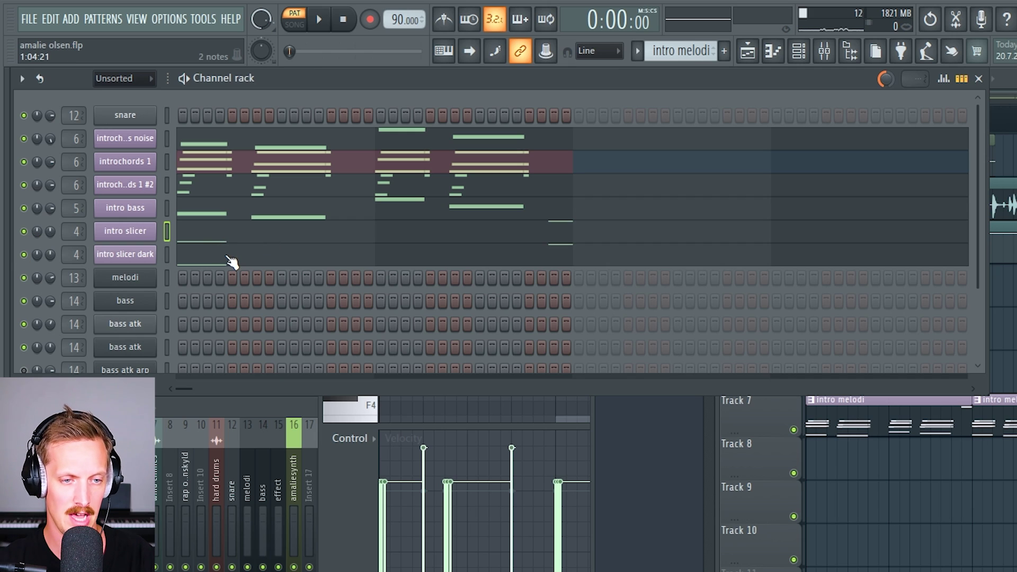
Step: Mute the three introchords channels and intro bass to listen to only the two intro slicer channels
{"action": "key", "text": "space"}
{"action": "left_click_drag", "start_coordinate": [24, 139], "coordinate": [24, 208]}
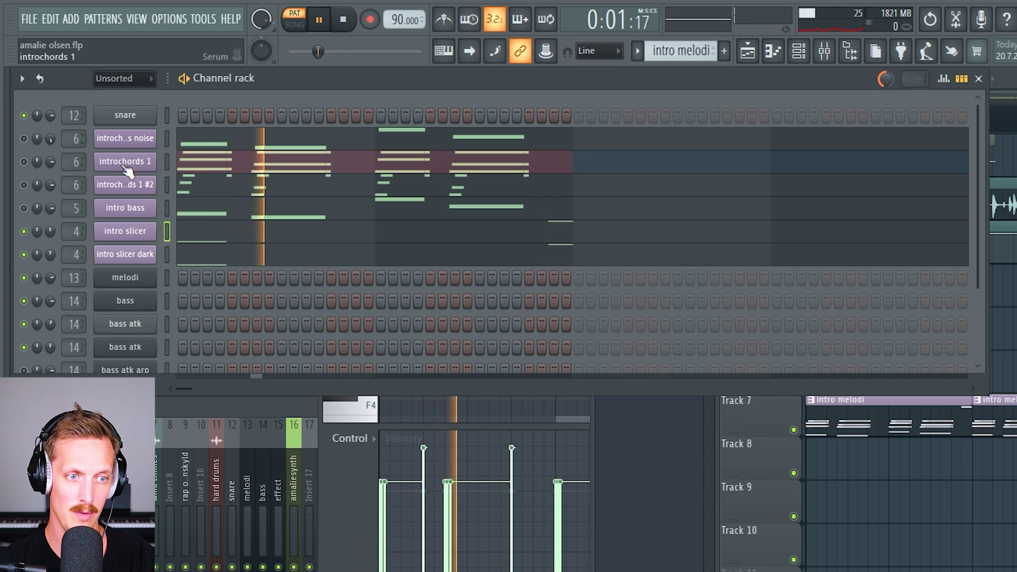
{"action": "key", "text": "space"}
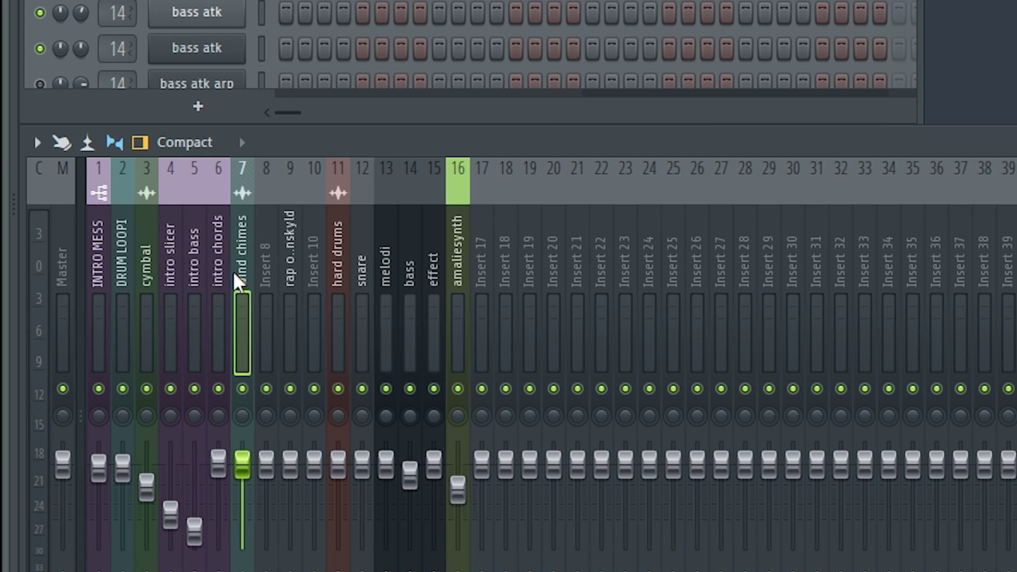
Step: Select the INTRO MESS mixer track and play the arrangement from bar 6 through the end of the intro
{"action": "left_click", "coordinate": [98, 276]}
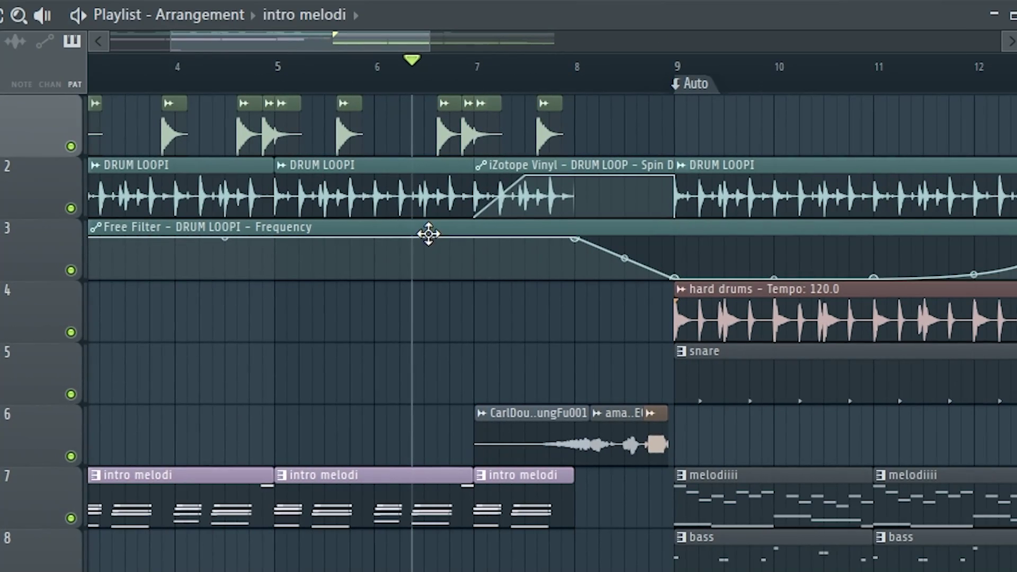
{"action": "key", "text": "space"}
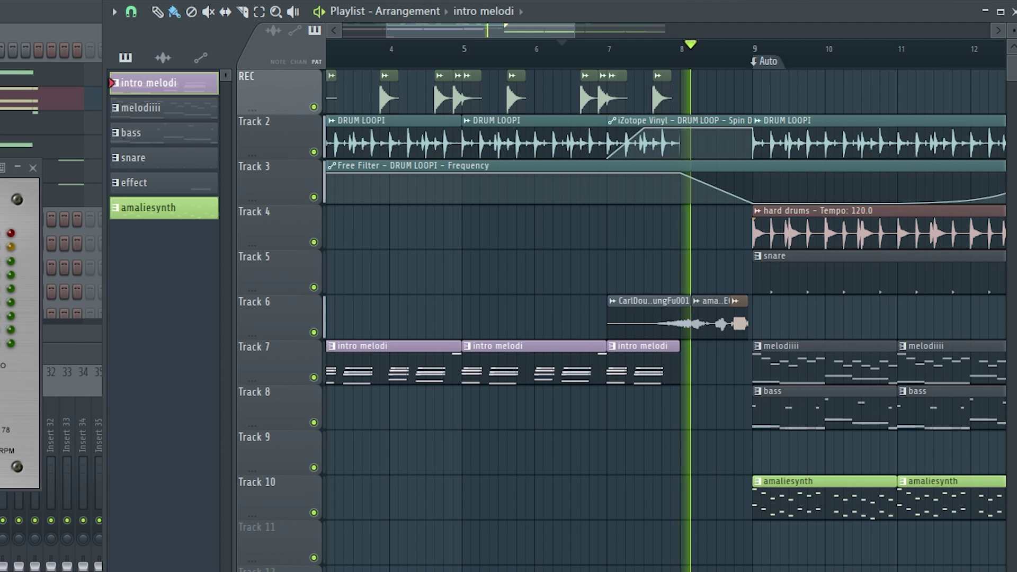
{"action": "key", "text": "space"}
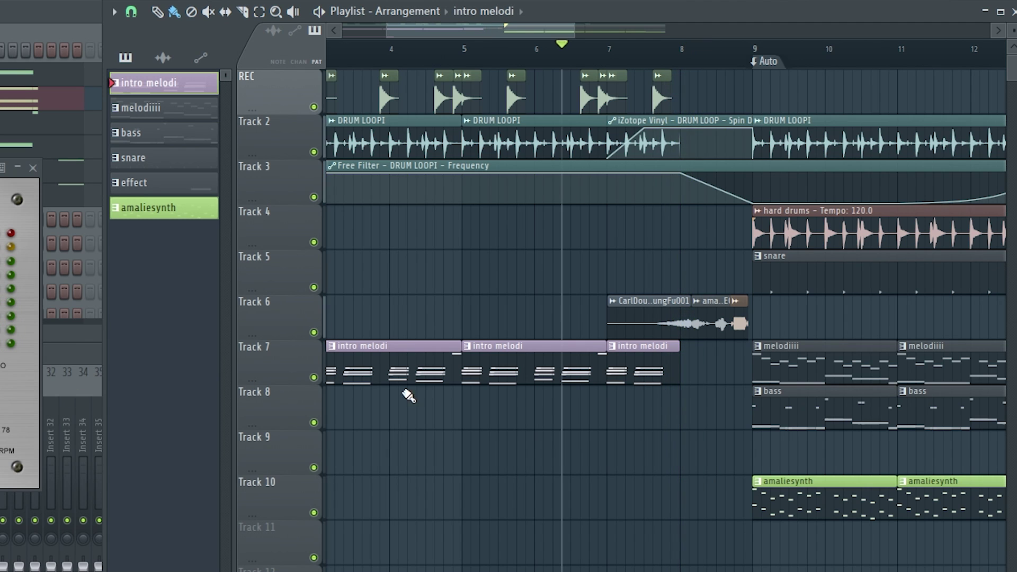
Step: Open the settings of the CarlDouglas_DanceTheKungFu001 clip on Track 6 and place the playhead just before bar 9
{"action": "double_click", "coordinate": [664, 319]}
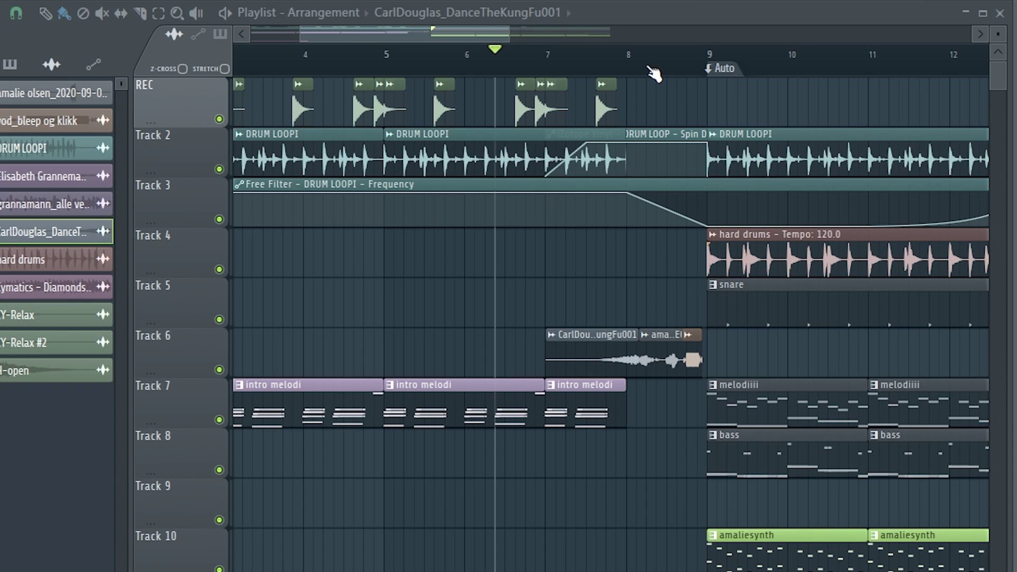
{"action": "left_click", "coordinate": [654, 73]}
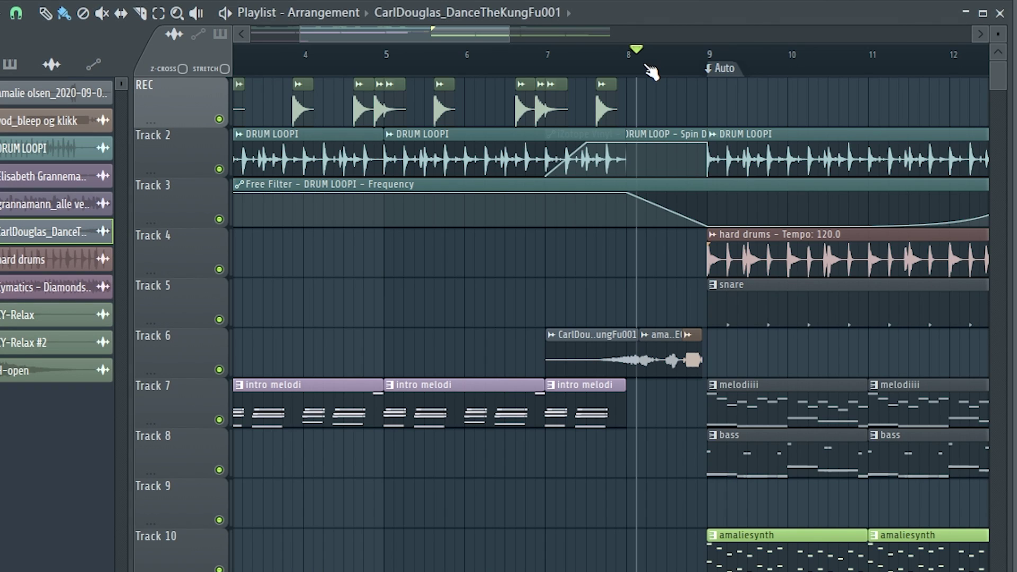
{"action": "left_click", "coordinate": [697, 75]}
{"action": "left_click", "coordinate": [692, 68]}
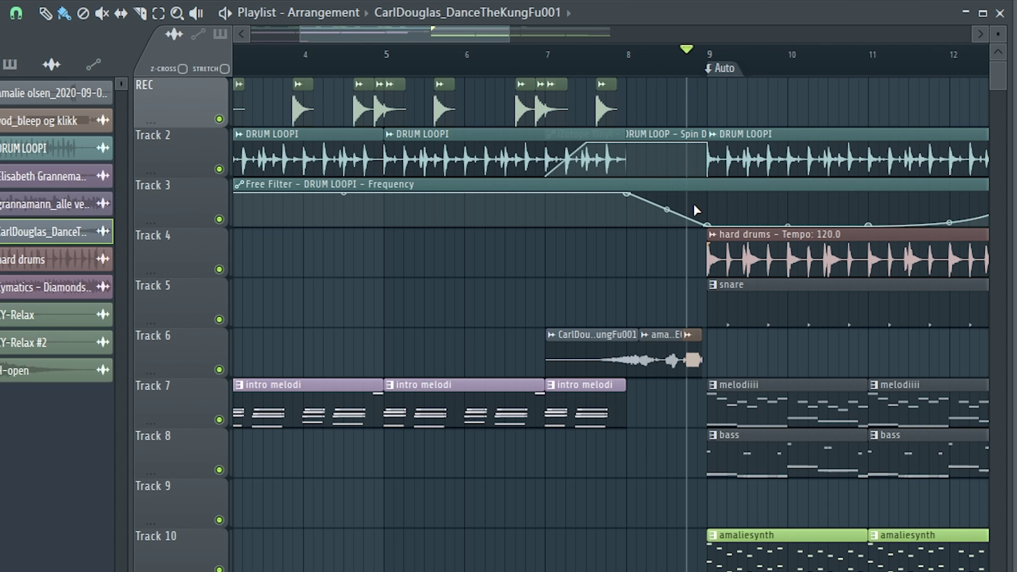
Step: Play the arrangement from just before bar 9, soloing the bass on Track 8 and then the melody on Track 7
{"action": "key", "text": "space"}
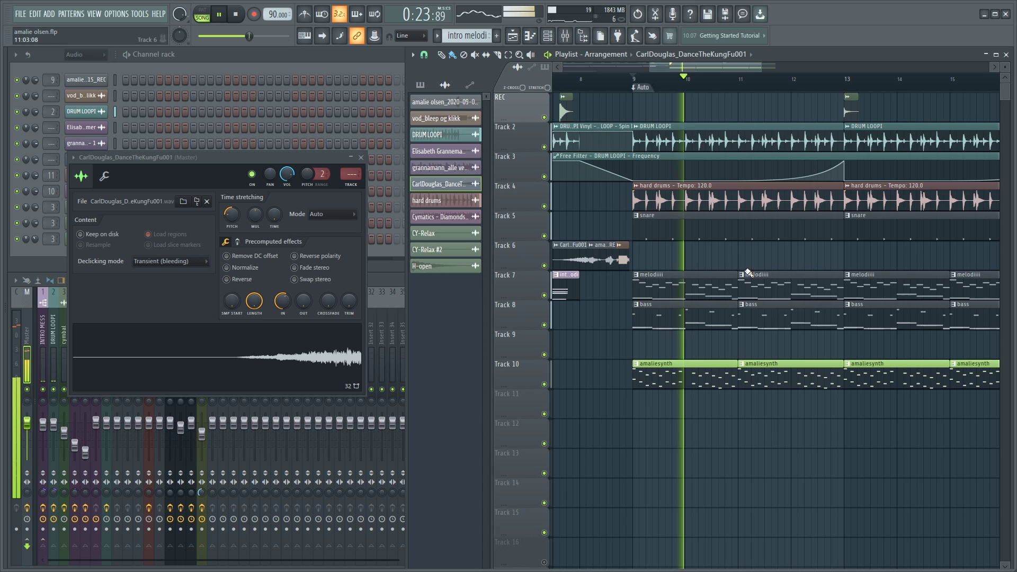
{"action": "right_click", "coordinate": [544, 325]}
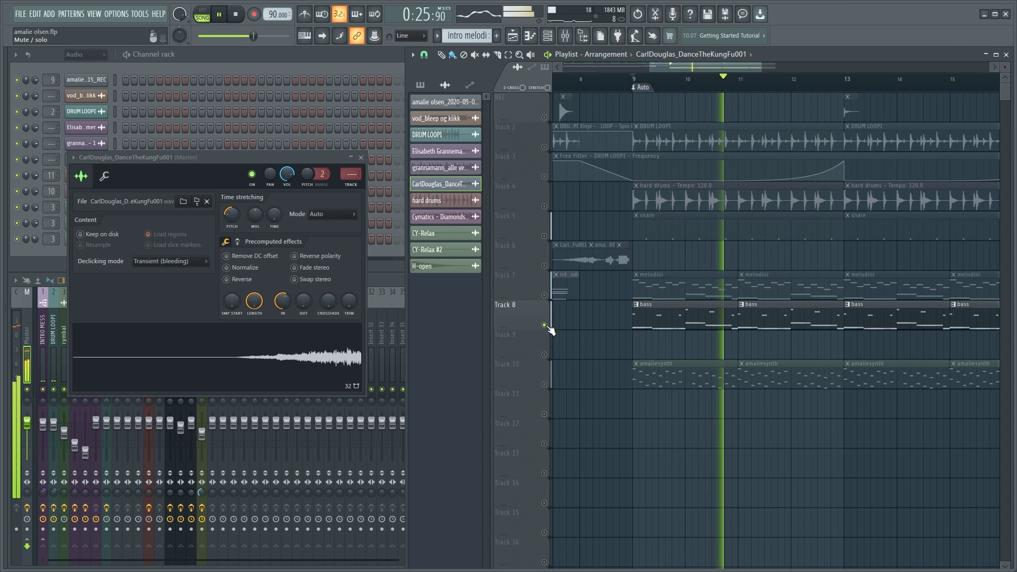
{"action": "right_click", "coordinate": [544, 295]}
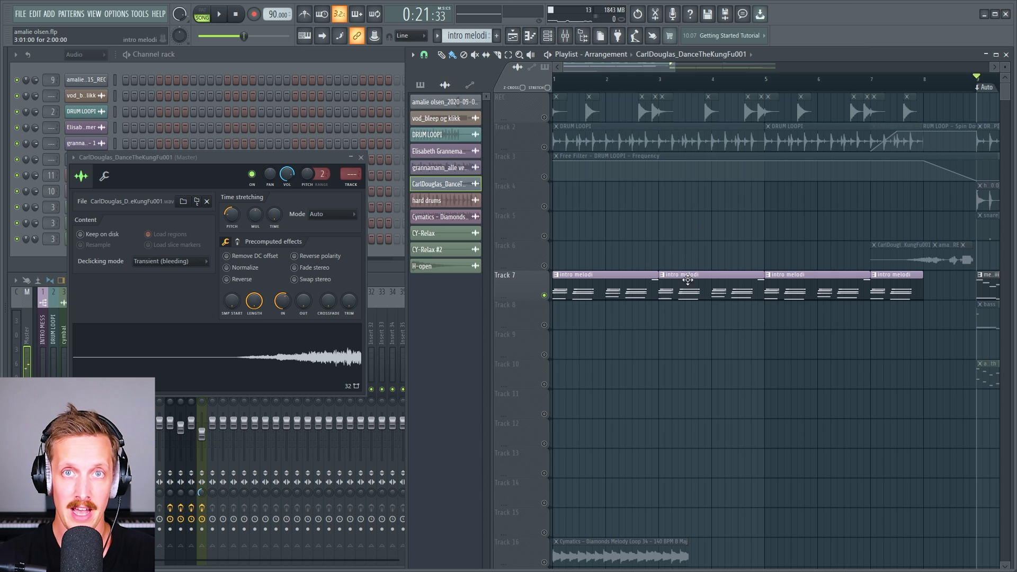
Step: Solo the Cymatics melody loop on Track 16 and listen to it, comparing it with the melody on Track 7
{"action": "scroll", "coordinate": [678, 276], "scroll_direction": "down", "scroll_amount": 6}
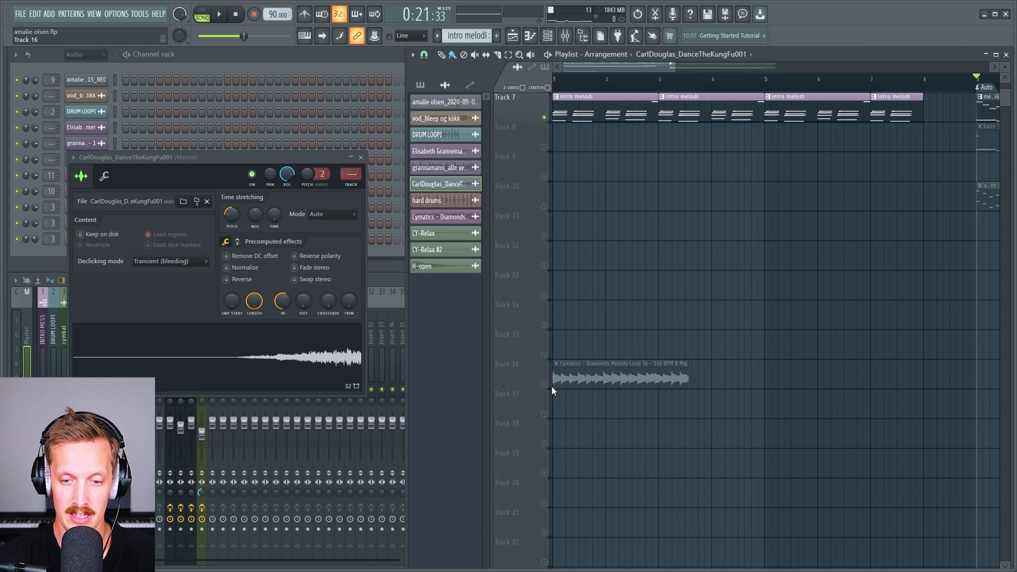
{"action": "right_click", "coordinate": [548, 387]}
{"action": "key", "text": "space"}
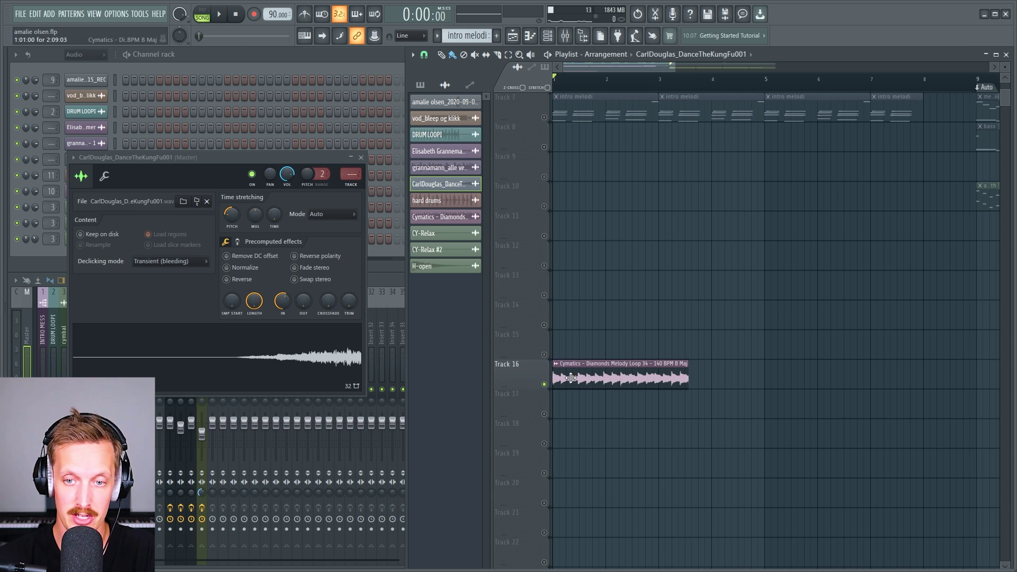
{"action": "key", "text": "space"}
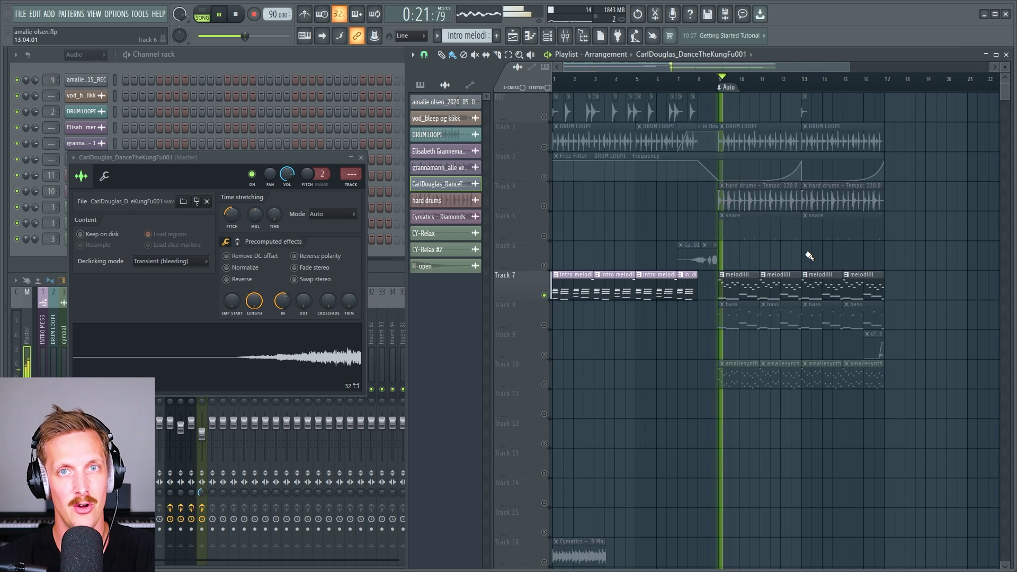
{"action": "key", "text": "space"}
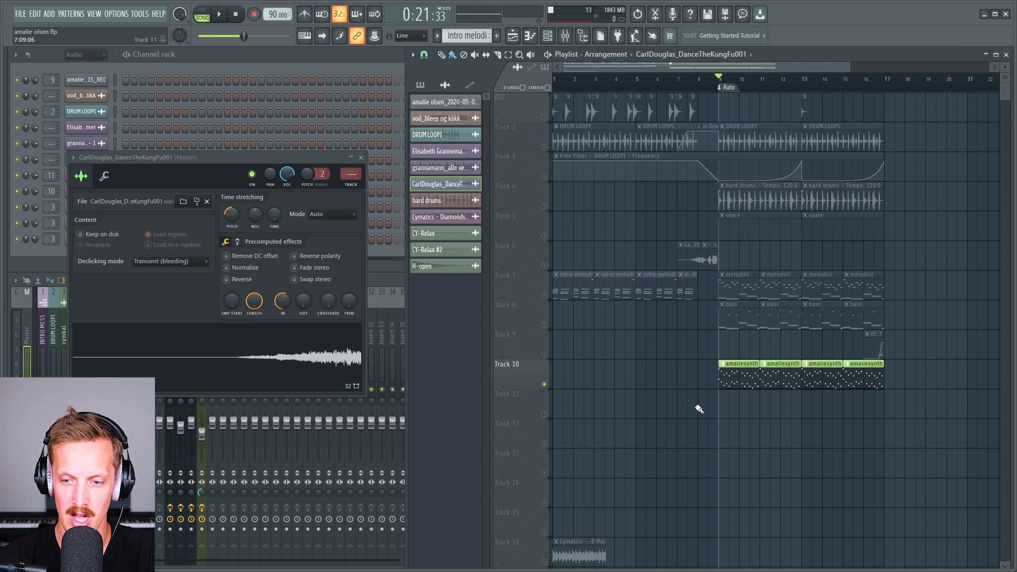
Step: Play the amaliesynth pattern in pattern mode and open its synth on the IMG page
{"action": "left_click", "coordinate": [738, 372]}
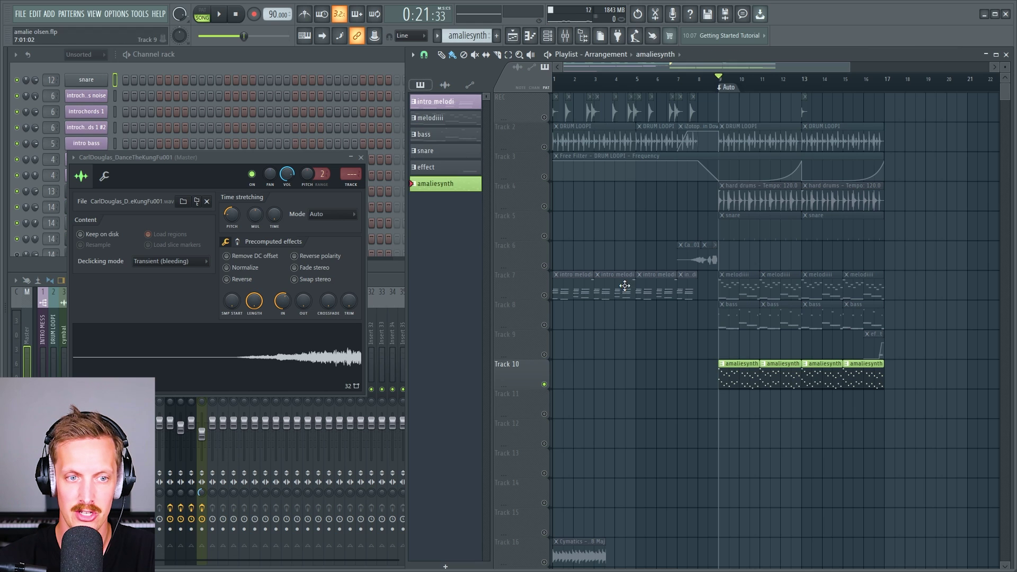
{"action": "left_click", "coordinate": [229, 55]}
{"action": "key", "text": "l"}
{"action": "key", "text": "space"}
{"action": "scroll", "coordinate": [418, 168], "scroll_direction": "down", "scroll_amount": 3}
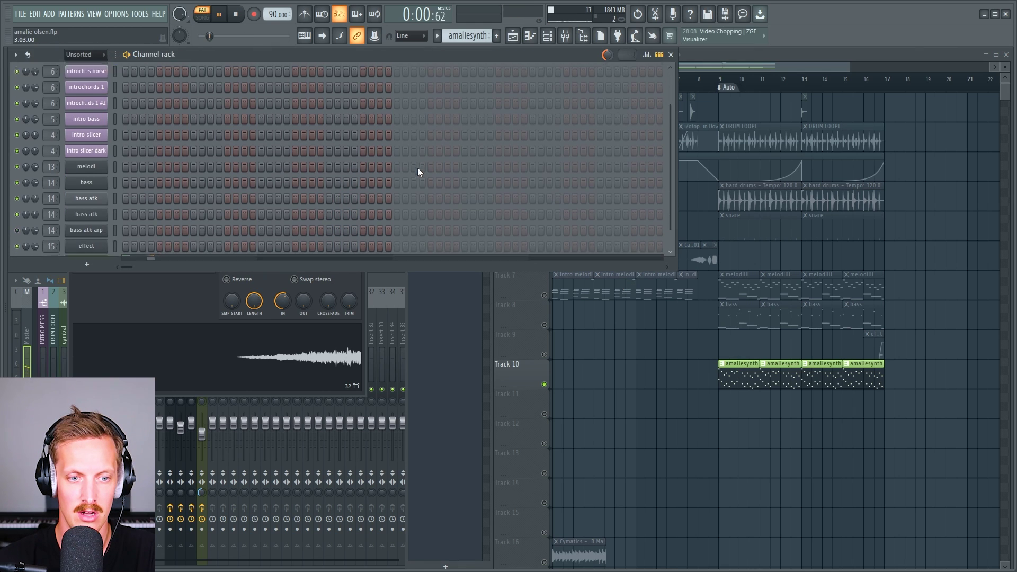
{"action": "left_click", "coordinate": [90, 241]}
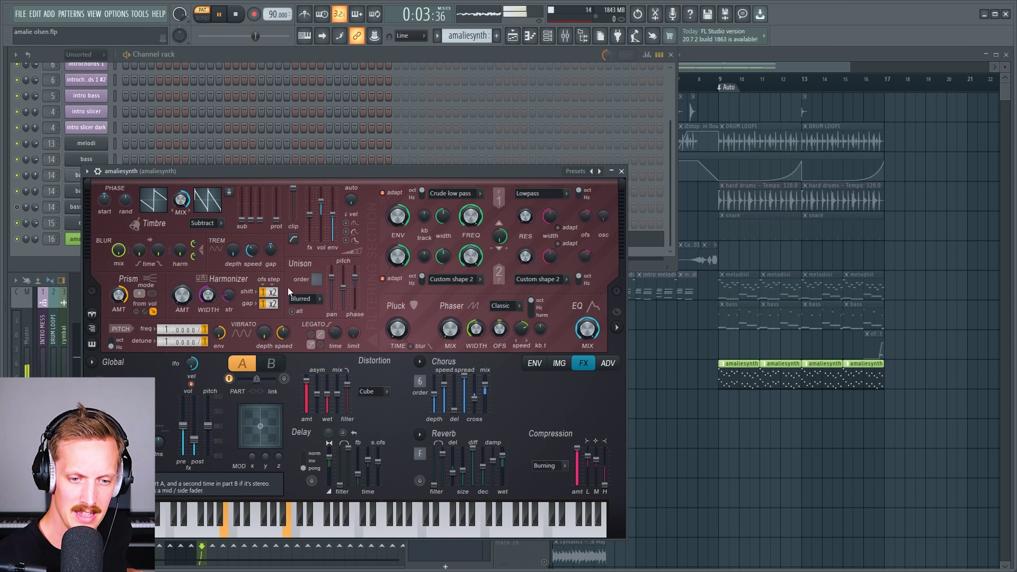
{"action": "left_click", "coordinate": [559, 363]}
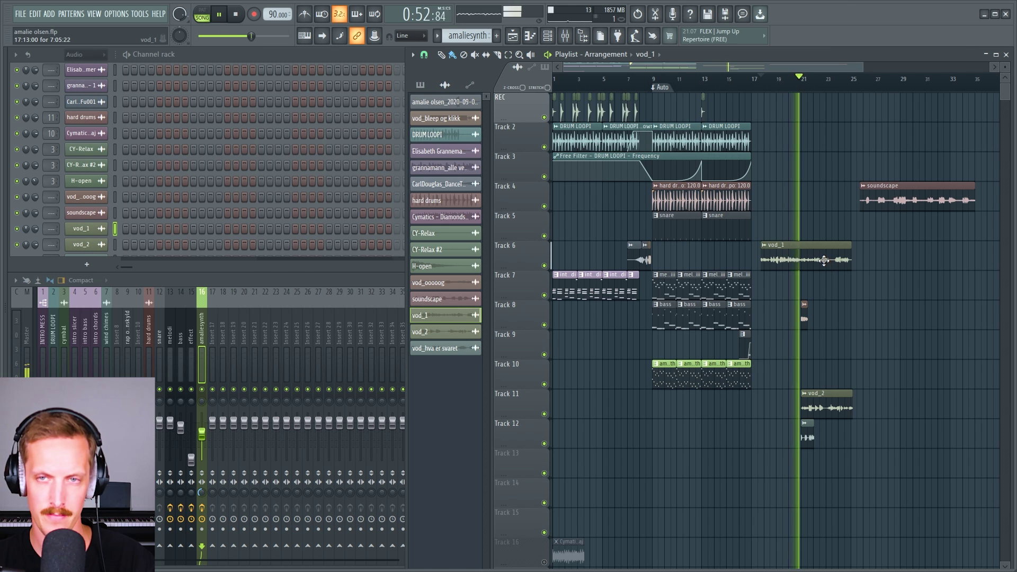
Step: Stop playback, move the vod_1 vocal clip to bar 1 of Track 9, and check its alignment with the intro
{"action": "key", "text": "space"}
{"action": "left_click_drag", "start_coordinate": [814, 257], "coordinate": [583, 362]}
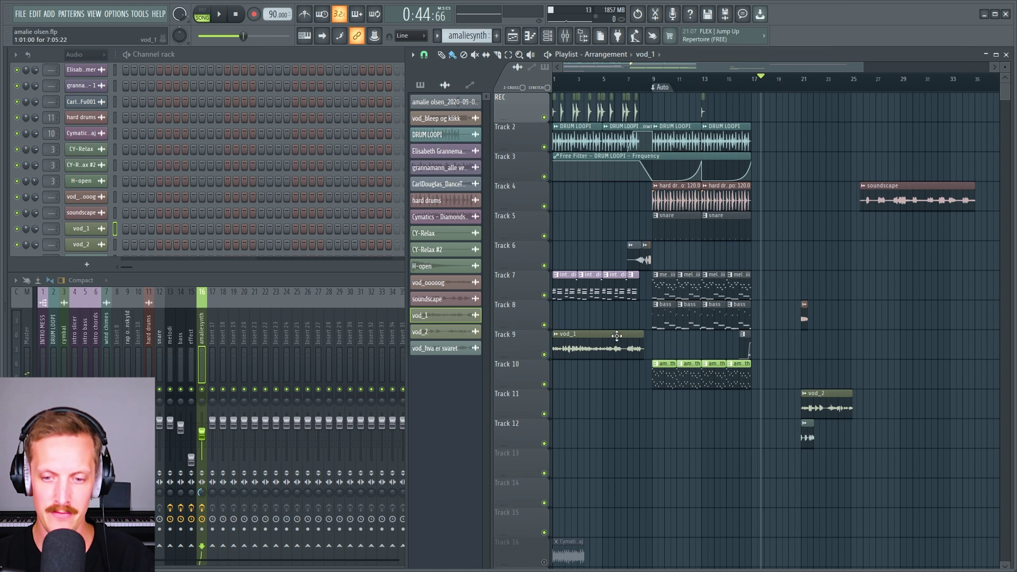
{"action": "scroll", "coordinate": [591, 325], "scroll_direction": "up", "scroll_amount": 8}
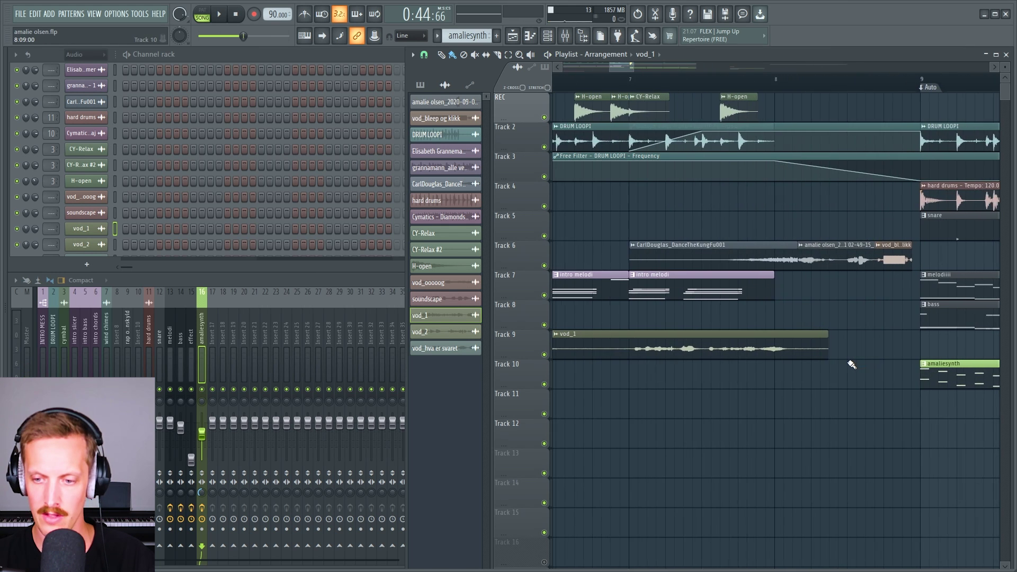
{"action": "scroll", "coordinate": [835, 361], "scroll_direction": "down", "scroll_amount": 5}
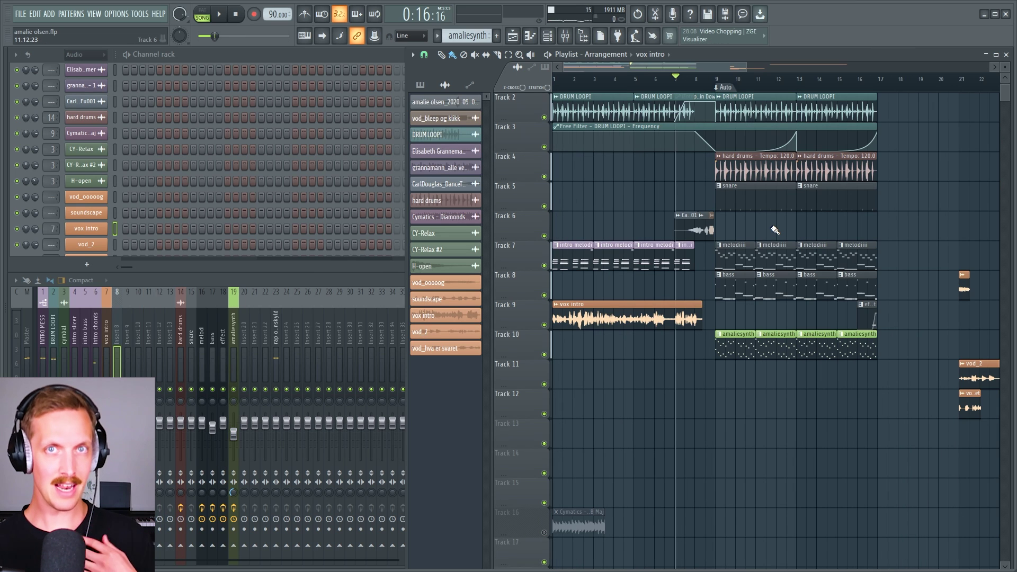
Step: Select the INTRO MESS mixer track to inspect its effect slots
{"action": "left_click", "coordinate": [43, 340]}
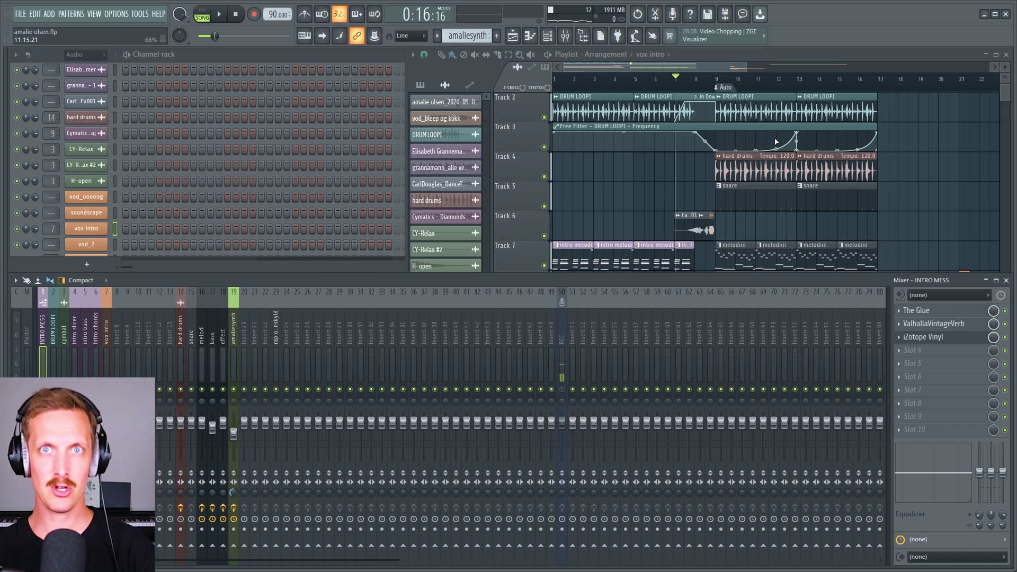
{"action": "key", "text": "space"}
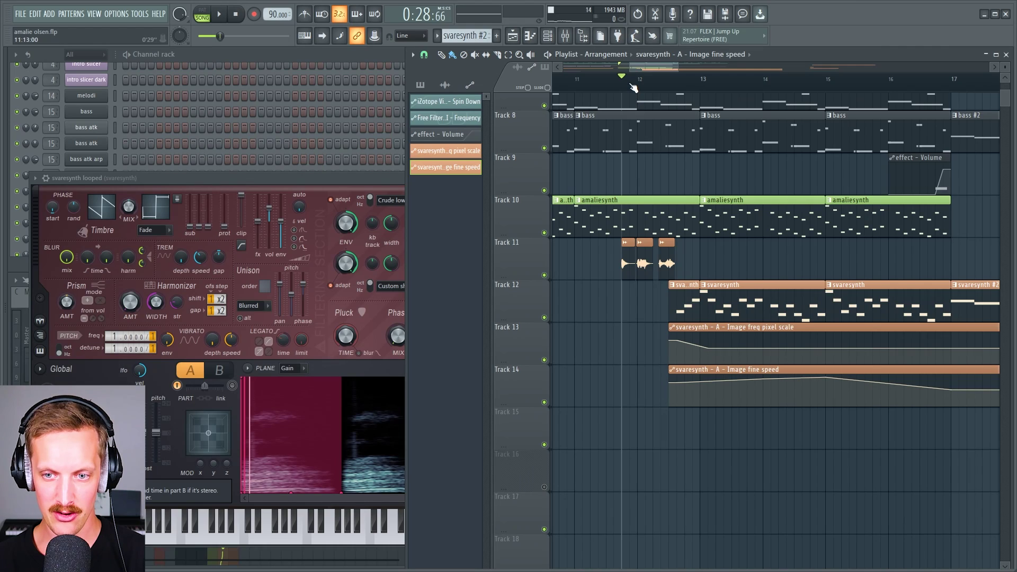
Step: Solo the vocal clips on Track 11, listen to them, and place the playhead where the svaresynth on Track 12 begins
{"action": "key", "text": "space"}
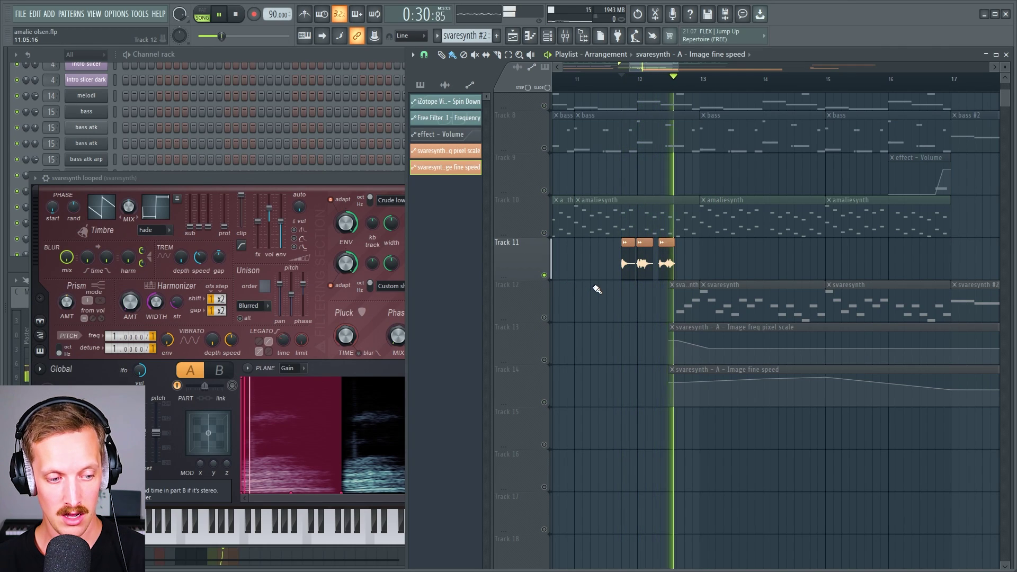
{"action": "key", "text": "space"}
{"action": "left_click", "coordinate": [674, 85]}
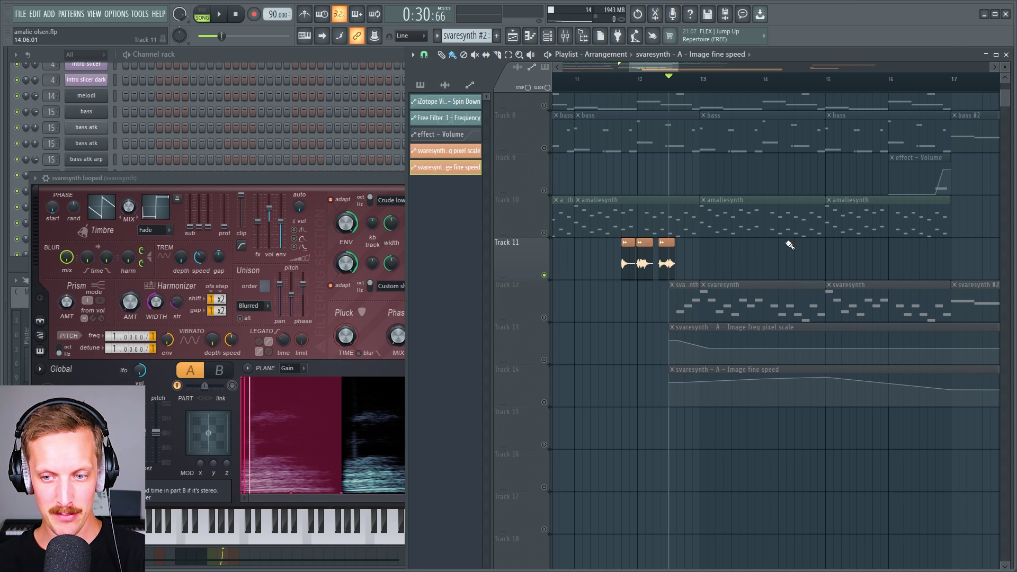
Step: Compare the Track 11 vocals with the svaresynth and its automation on Tracks 12 to 14, then unsolo Track 11 and play everything together
{"action": "scroll", "coordinate": [833, 291], "scroll_direction": "down", "scroll_amount": 3}
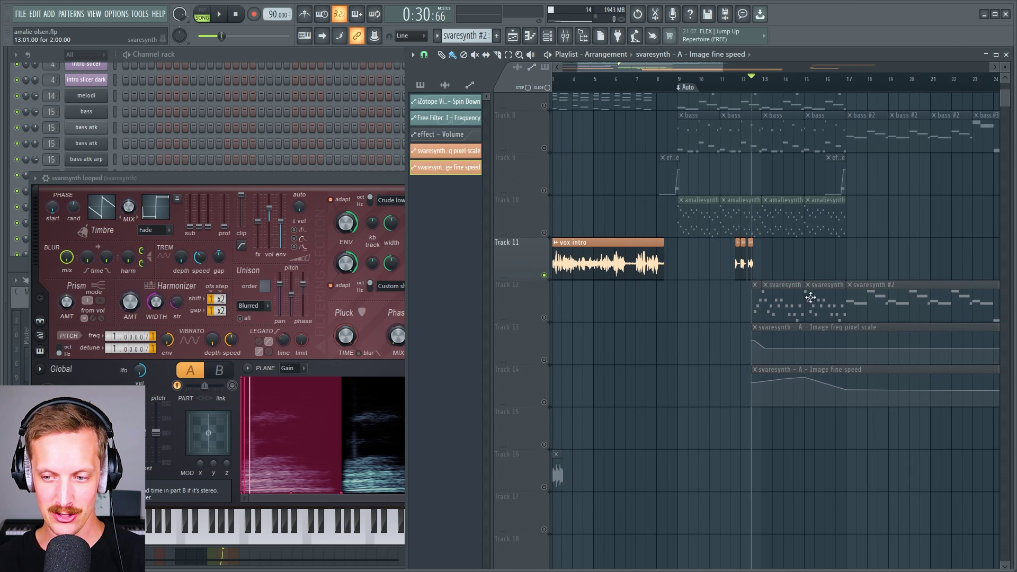
{"action": "scroll", "coordinate": [878, 304], "scroll_direction": "down", "scroll_amount": 4}
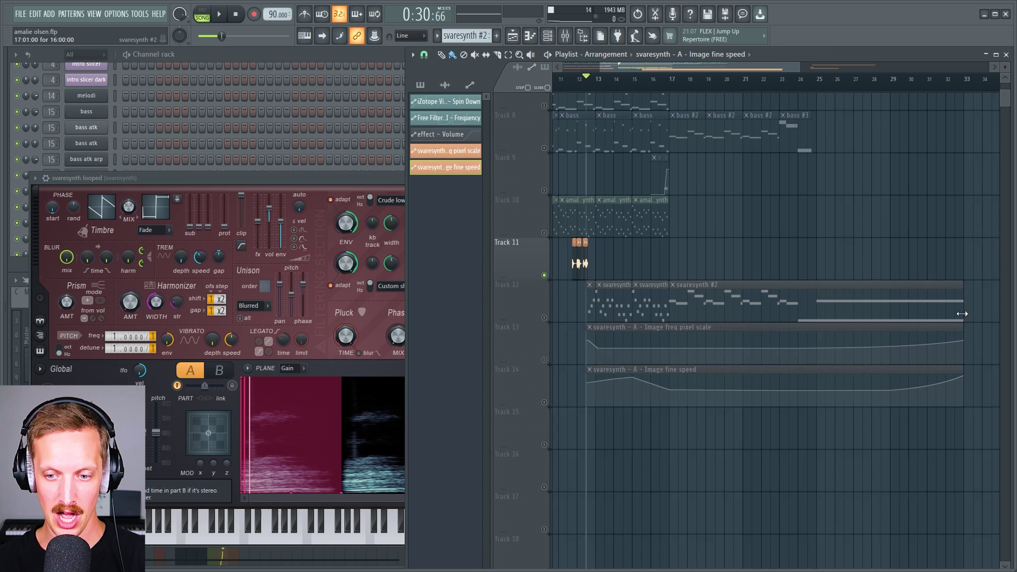
{"action": "scroll", "coordinate": [762, 261], "scroll_direction": "up", "scroll_amount": 8}
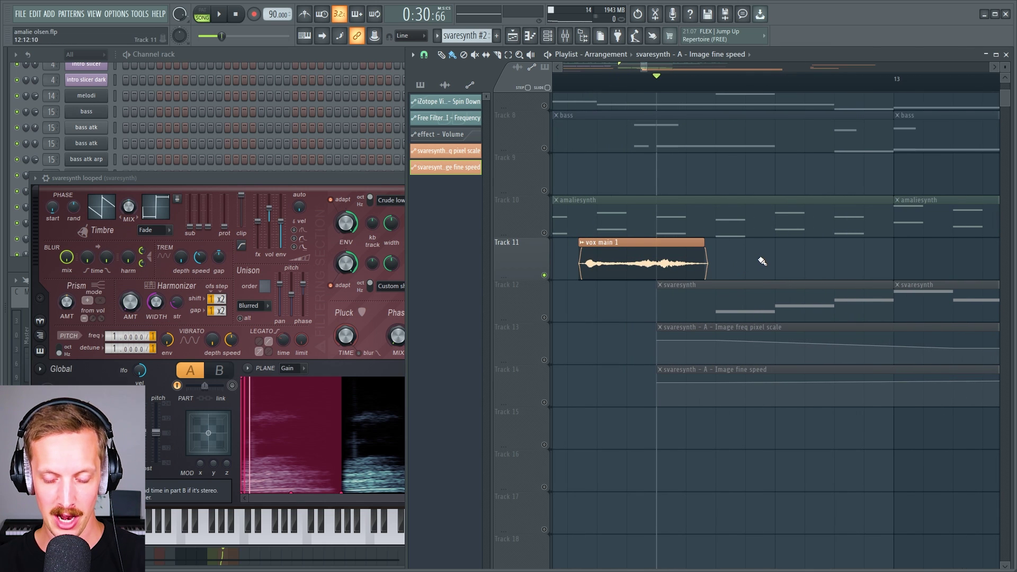
{"action": "scroll", "coordinate": [706, 291], "scroll_direction": "down", "scroll_amount": 4}
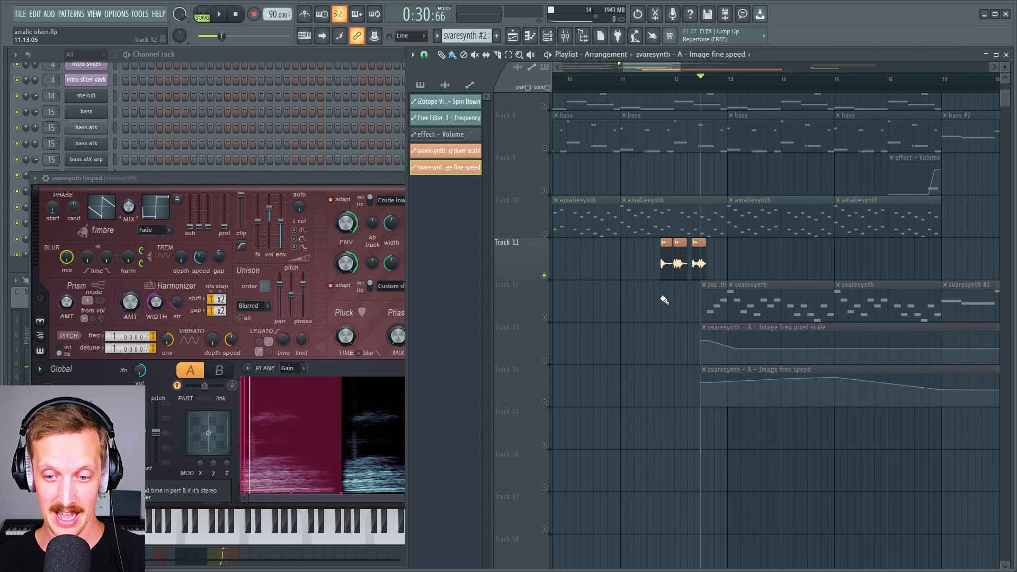
{"action": "left_click", "coordinate": [544, 275], "text": "ctrl"}
{"action": "key", "text": "space"}
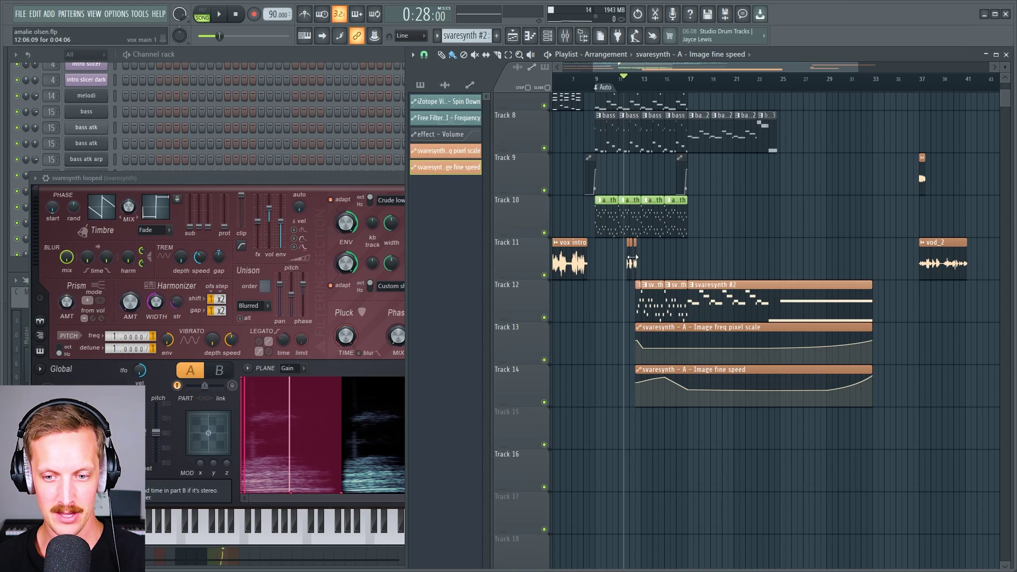
{"action": "scroll", "coordinate": [632, 259], "scroll_direction": "up", "scroll_amount": 5}
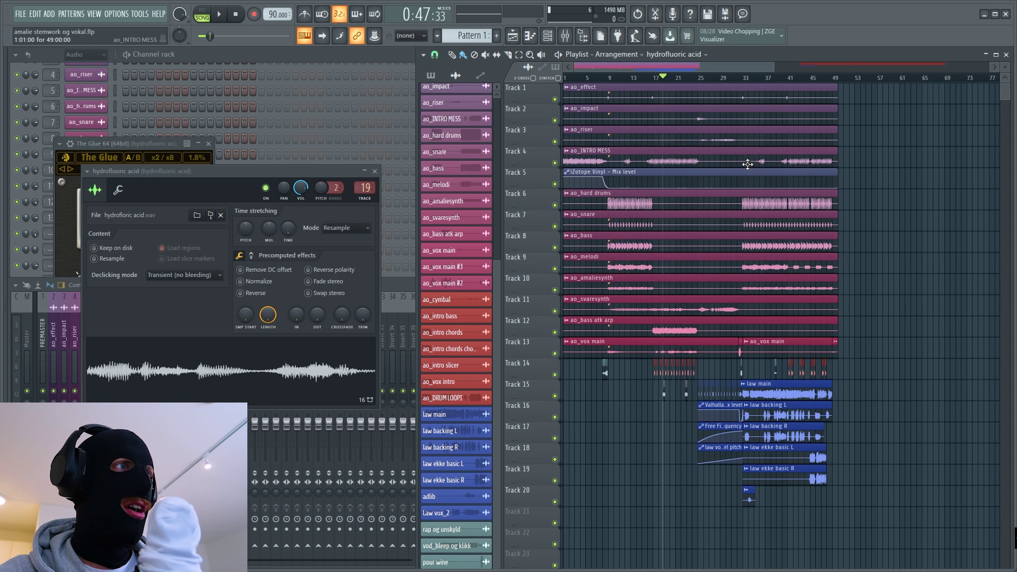
Step: Look over the stem and vocal tracks in the amalie stemwork og vokal project and play the arrangement from bar 16
{"action": "scroll", "coordinate": [781, 270], "scroll_direction": "down", "scroll_amount": 2}
{"action": "scroll", "coordinate": [676, 175], "scroll_direction": "up", "scroll_amount": 5}
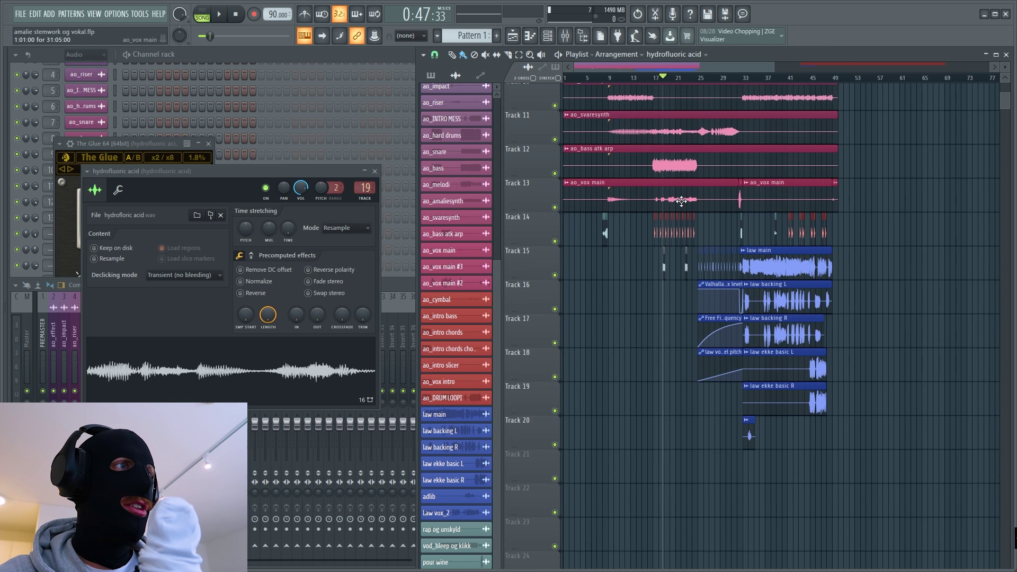
{"action": "scroll", "coordinate": [702, 223], "scroll_direction": "down", "scroll_amount": 2}
{"action": "scroll", "coordinate": [699, 240], "scroll_direction": "up", "scroll_amount": 3}
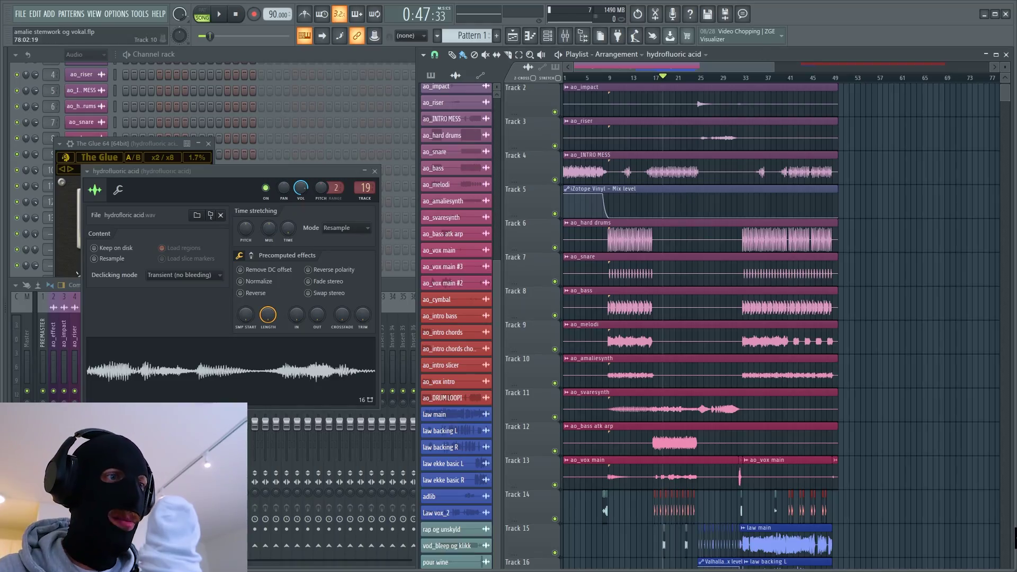
{"action": "left_click", "coordinate": [738, 79]}
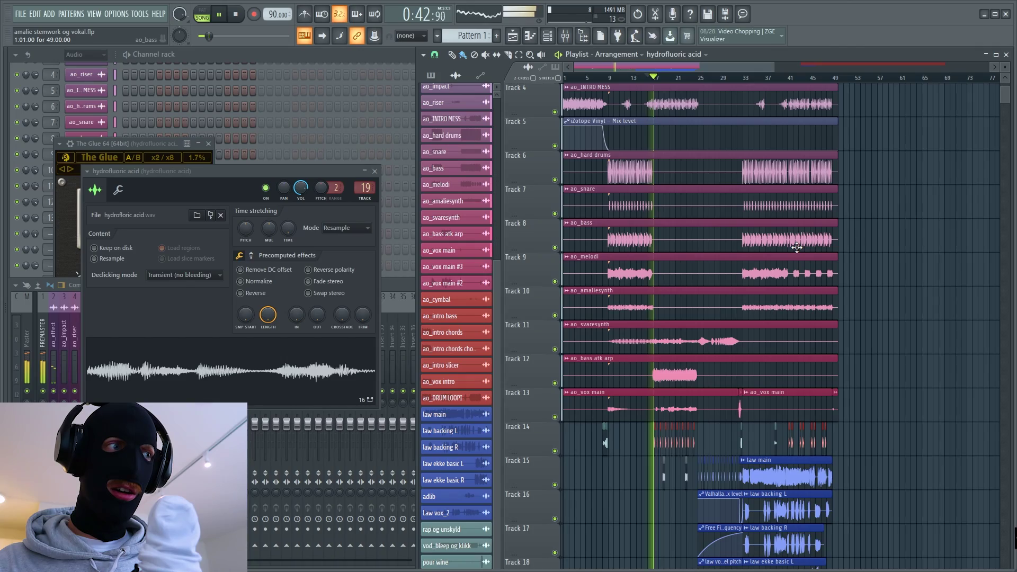
{"action": "key", "text": "space"}
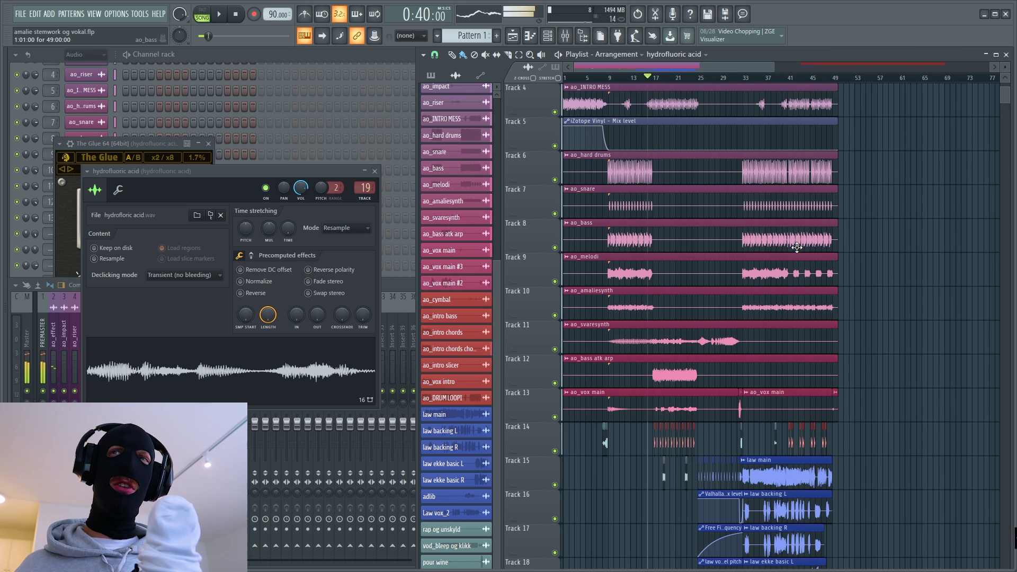